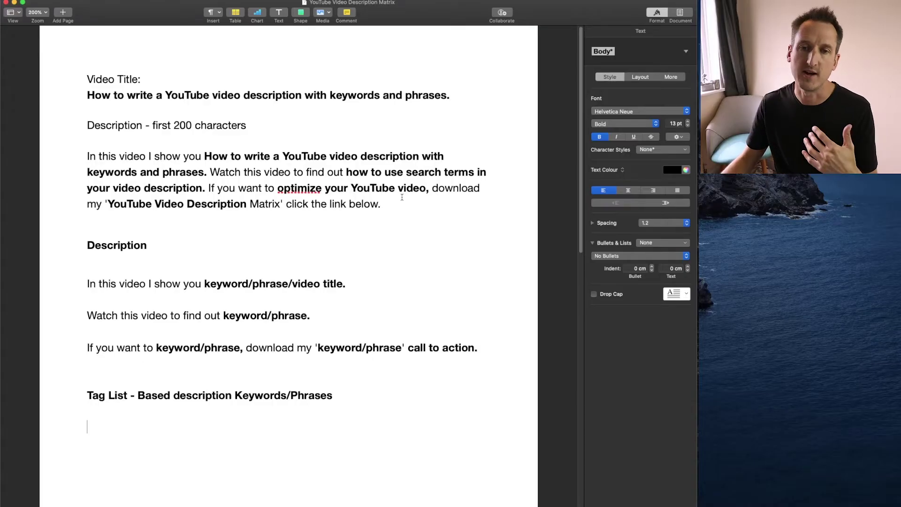
# Step: Highlight the opening description paragraph, then scroll through the whole document and back to the top
pyautogui.moveTo(381, 205); pyautogui.dragTo(85, 153)
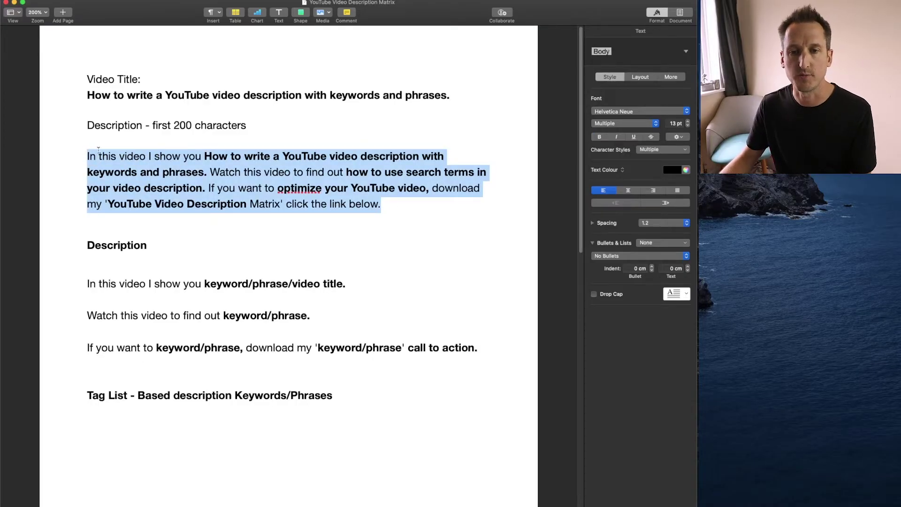
pyautogui.click(402, 203)
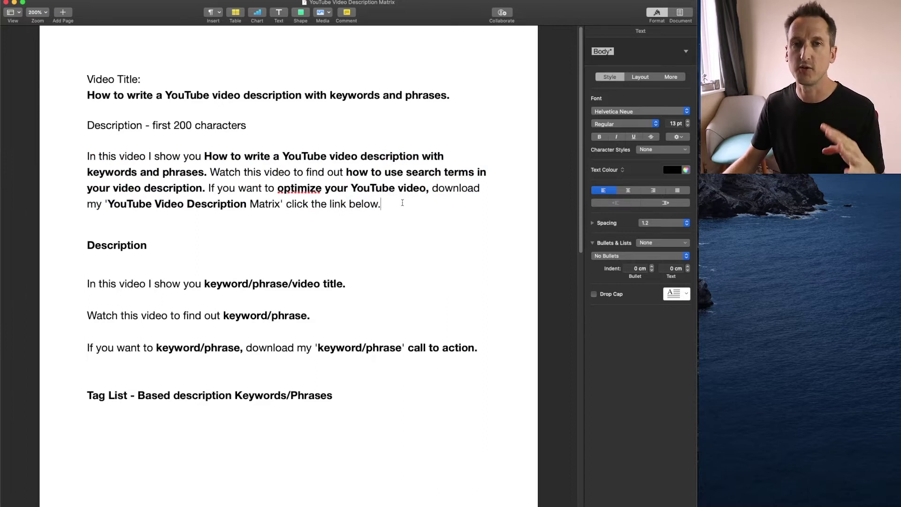
pyautogui.moveTo(402, 203); pyautogui.dragTo(83, 159)
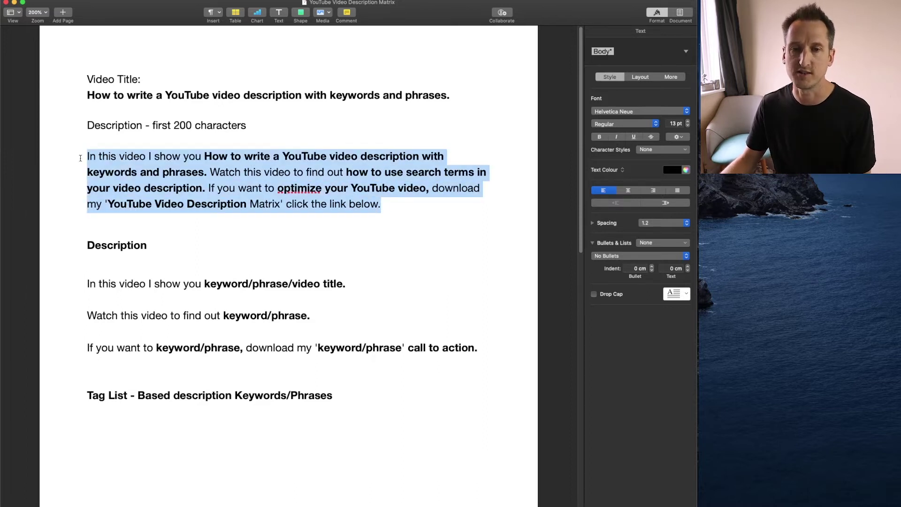
pyautogui.click(392, 203)
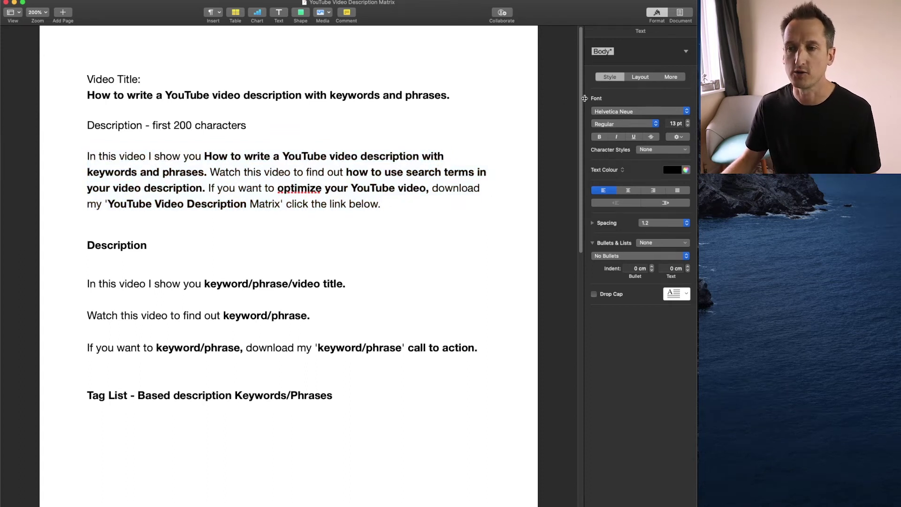
pyautogui.moveTo(581, 101); pyautogui.dragTo(588, 383)
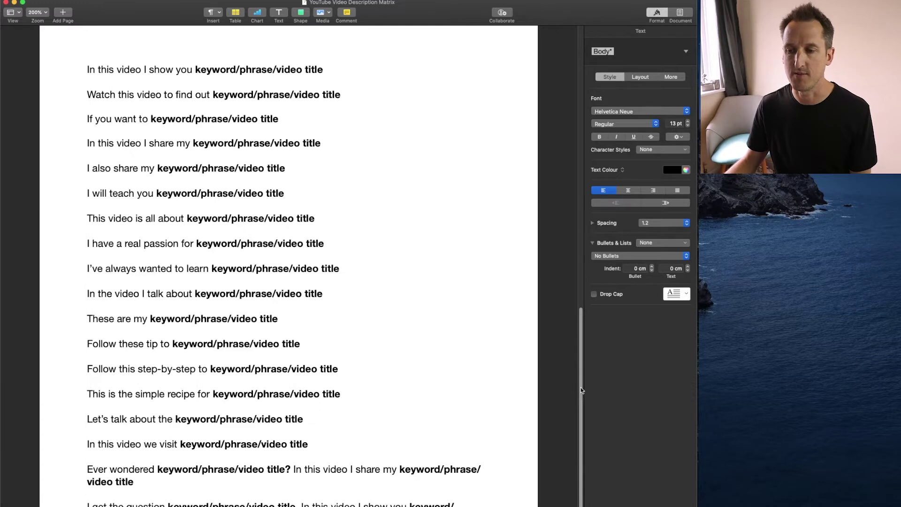
pyautogui.moveTo(581, 387); pyautogui.dragTo(560, 88)
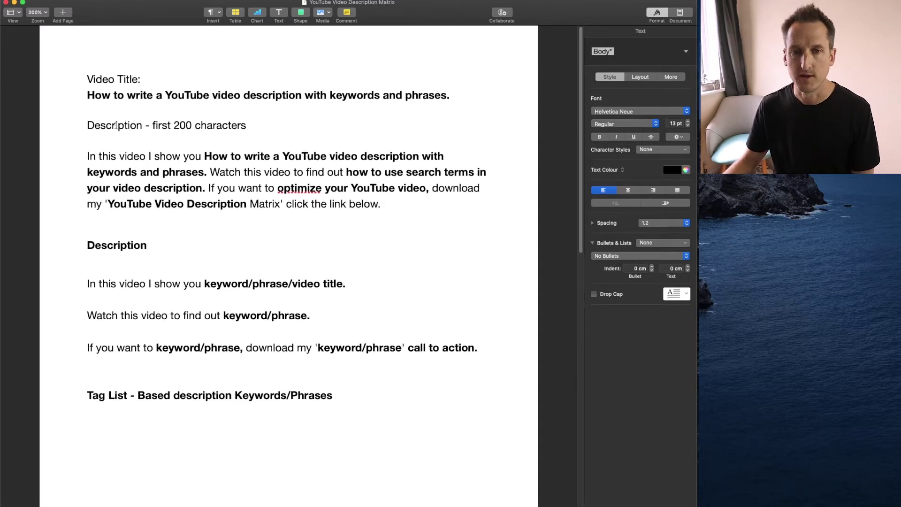
# Step: Highlight the Video Title label and parts of the title 'How to write a YouTube video description'
pyautogui.moveTo(138, 81); pyautogui.dragTo(455, 96)
pyautogui.click(115, 106)
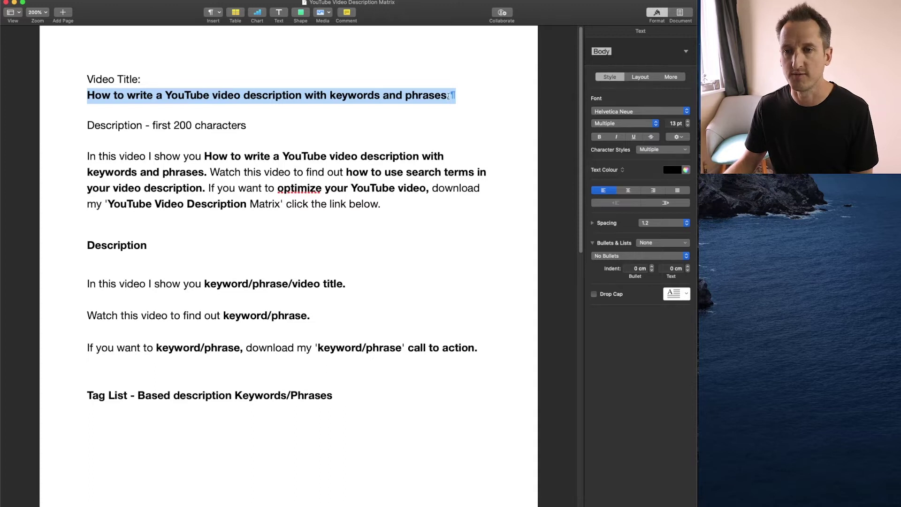
pyautogui.click(448, 96)
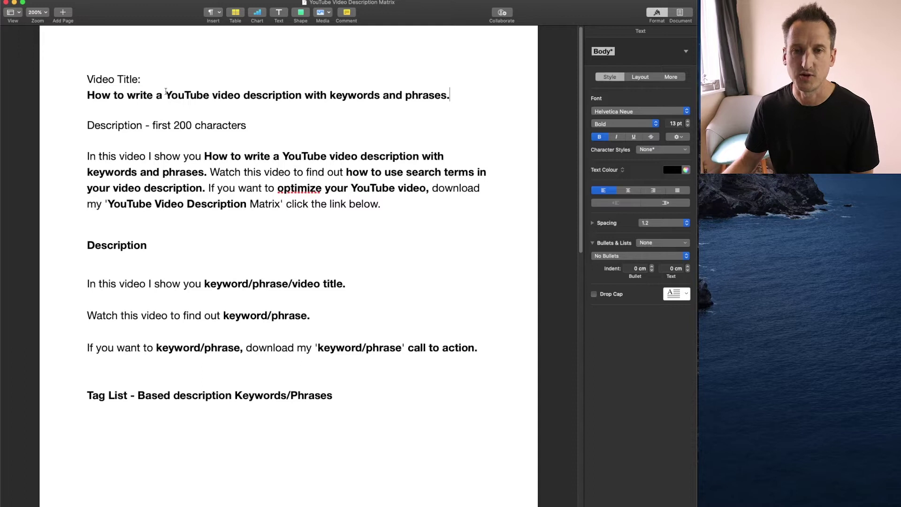
pyautogui.moveTo(165, 92); pyautogui.dragTo(304, 90)
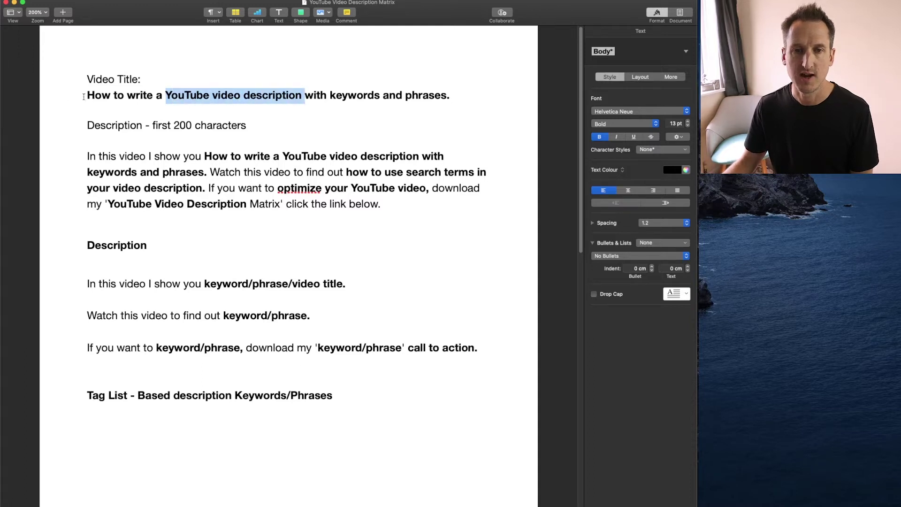
pyautogui.moveTo(84, 97); pyautogui.dragTo(153, 96)
pyautogui.moveTo(87, 95); pyautogui.dragTo(446, 95)
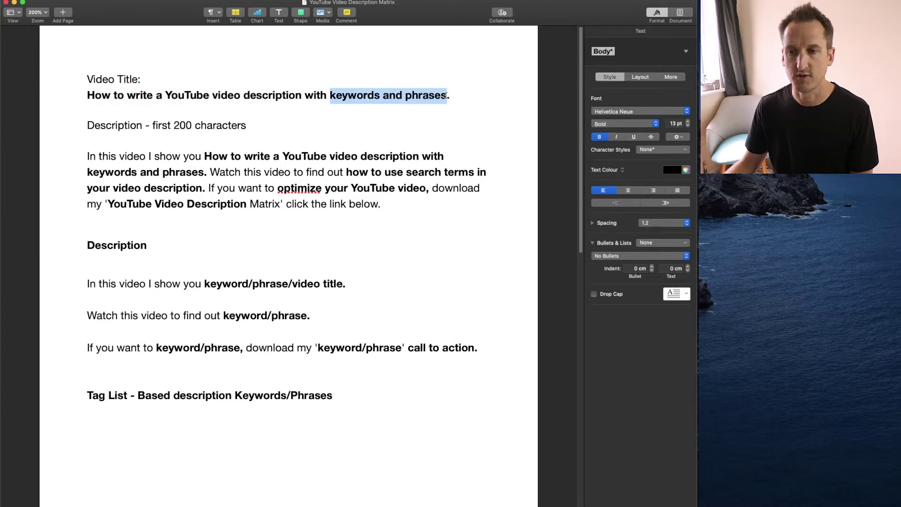
pyautogui.click(456, 95)
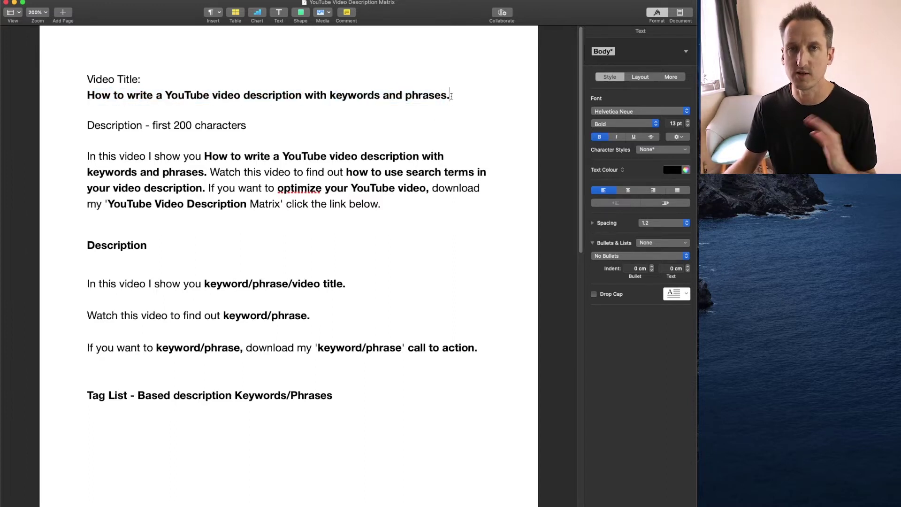
pyautogui.moveTo(450, 96); pyautogui.dragTo(85, 98)
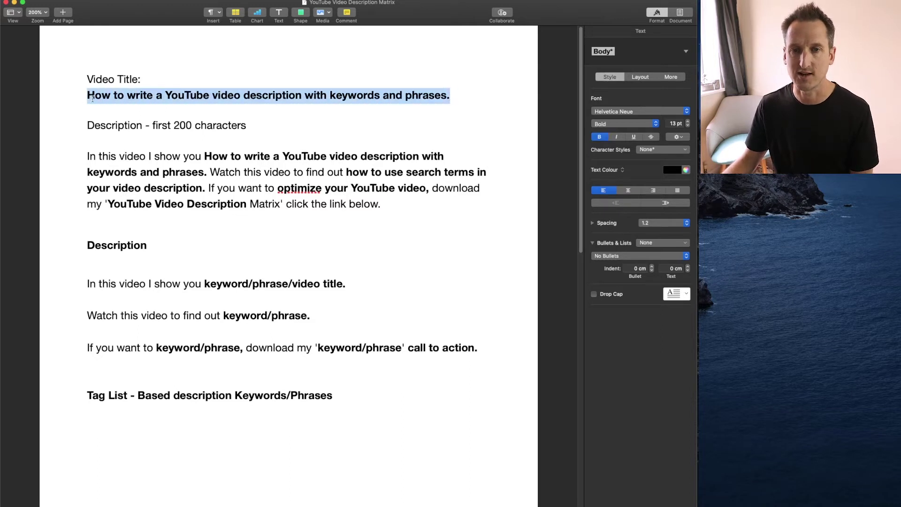
pyautogui.click(288, 127)
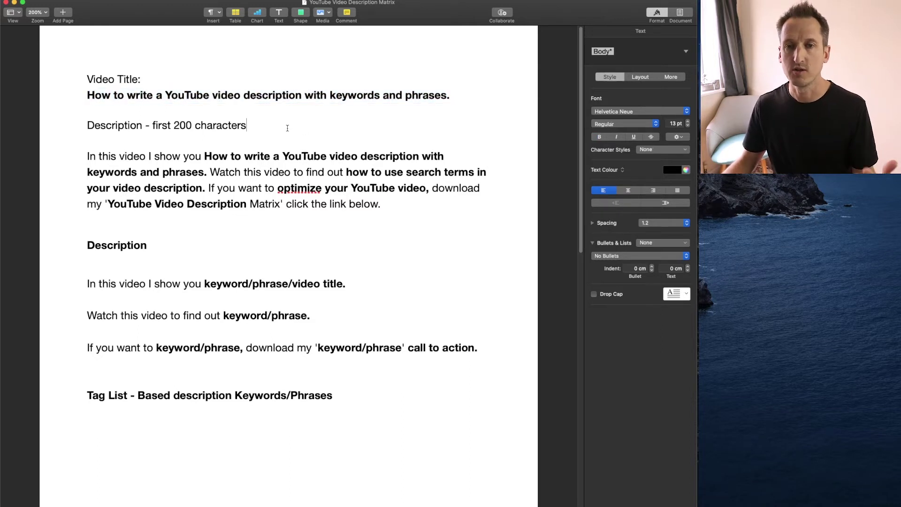
# Step: Highlight the number 200 and the video title phrase in the paragraph
pyautogui.doubleClick(181, 124)
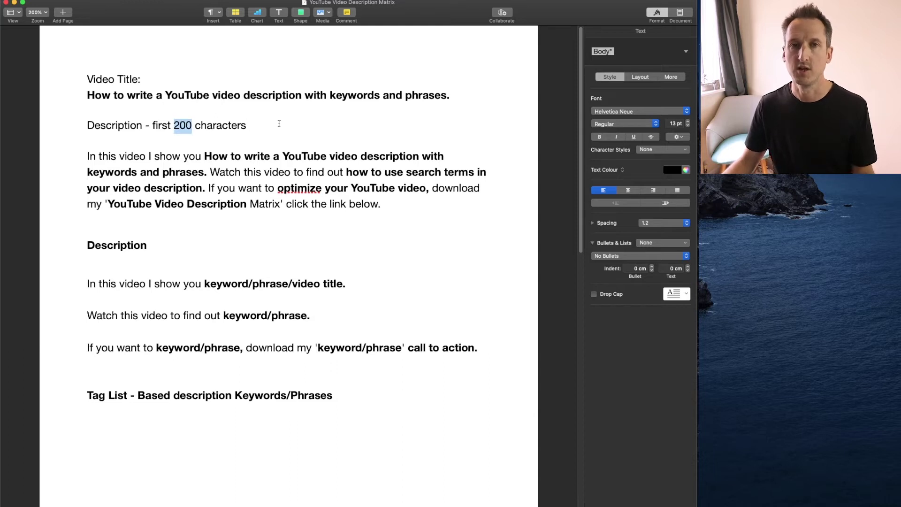
pyautogui.click(287, 132)
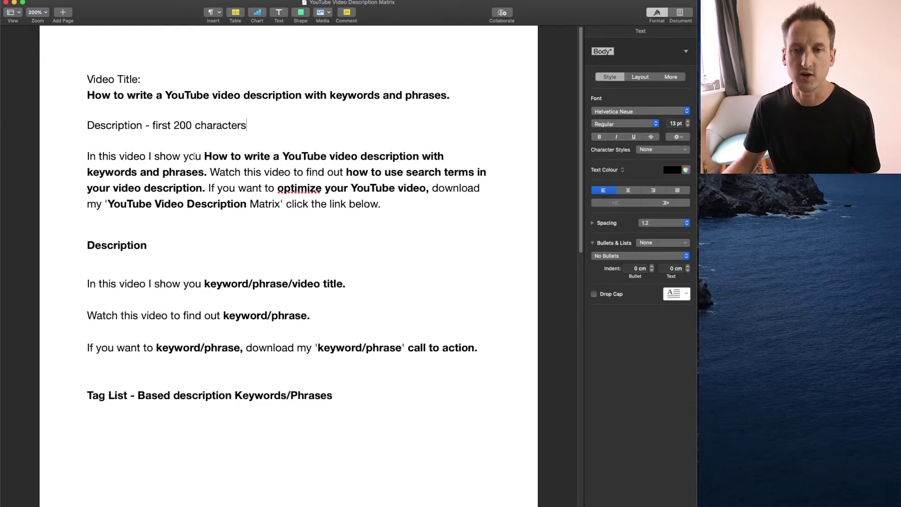
pyautogui.moveTo(205, 156)
pyautogui.mouseDown()
pyautogui.moveTo(442, 154)
pyautogui.moveTo(206, 188)
pyautogui.moveTo(205, 171)
pyautogui.mouseUp()
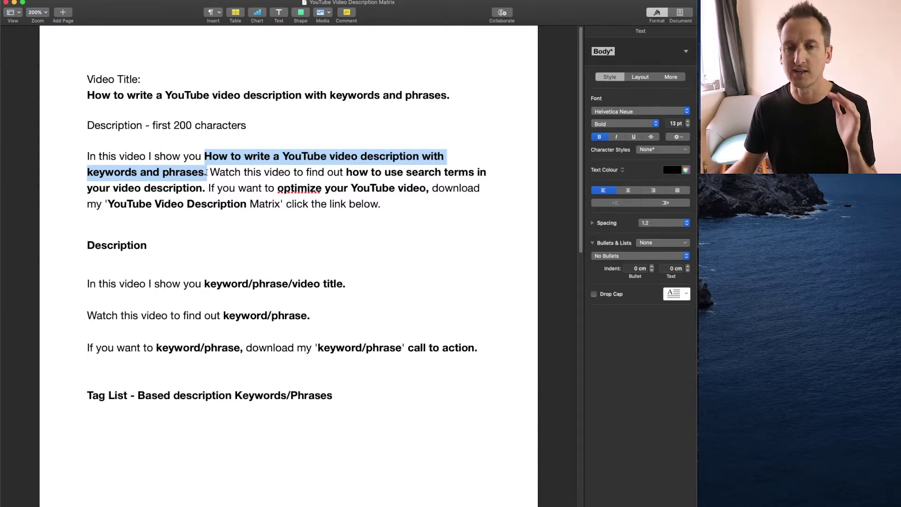
pyautogui.click(416, 201)
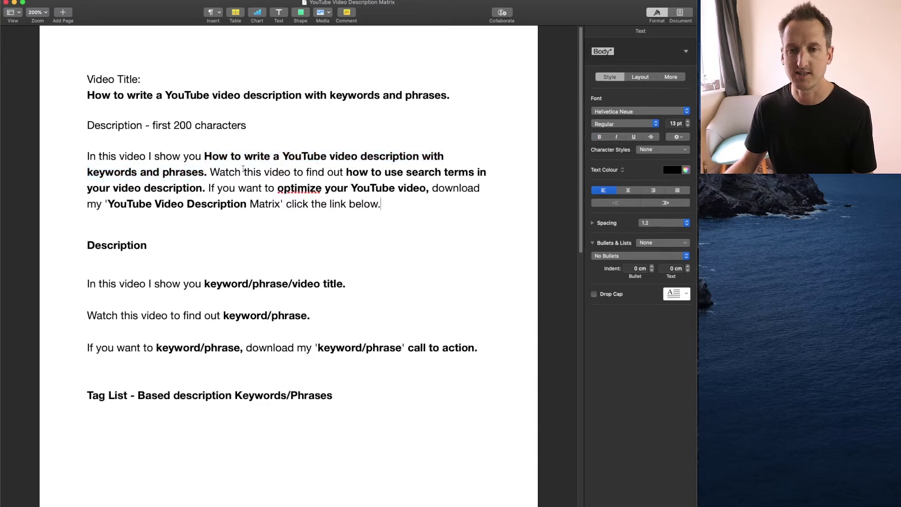
# Step: Make the phrase about using search terms bold
pyautogui.moveTo(348, 171); pyautogui.dragTo(203, 186)
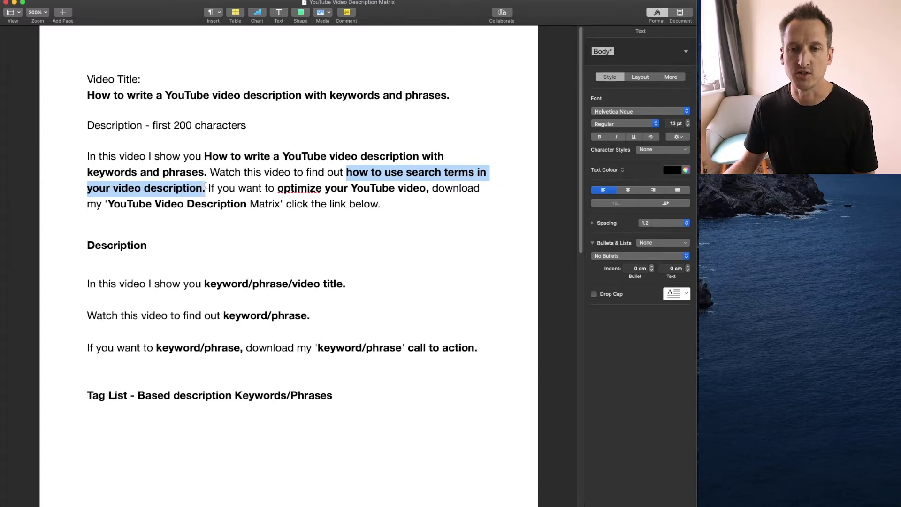
pyautogui.press('super+b')
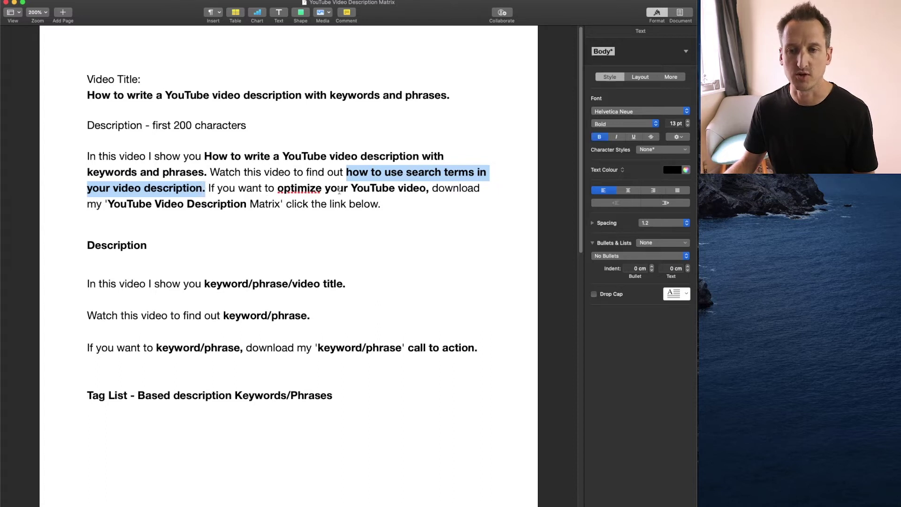
pyautogui.click(408, 199)
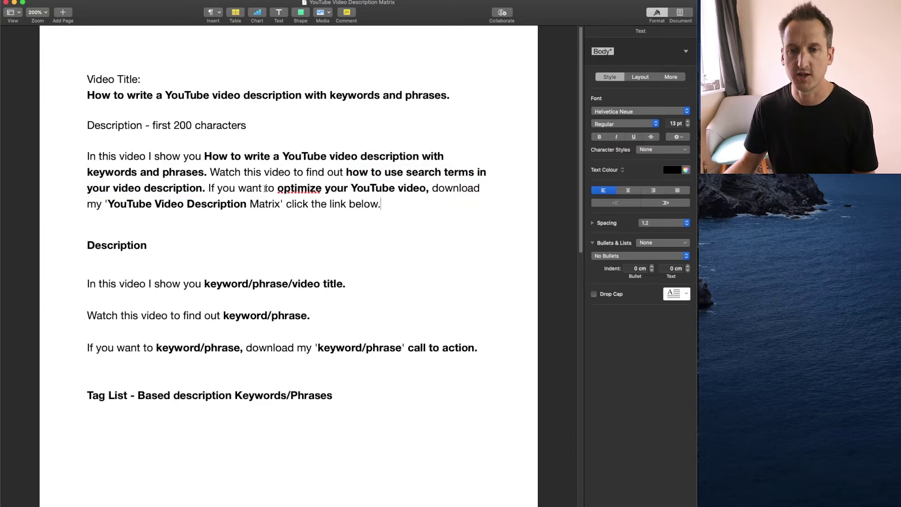
# Step: Highlight 'optimize your YouTube video', 'YouTube Video Description' and 'click the link below.' in the paragraph
pyautogui.moveTo(427, 189); pyautogui.dragTo(278, 188)
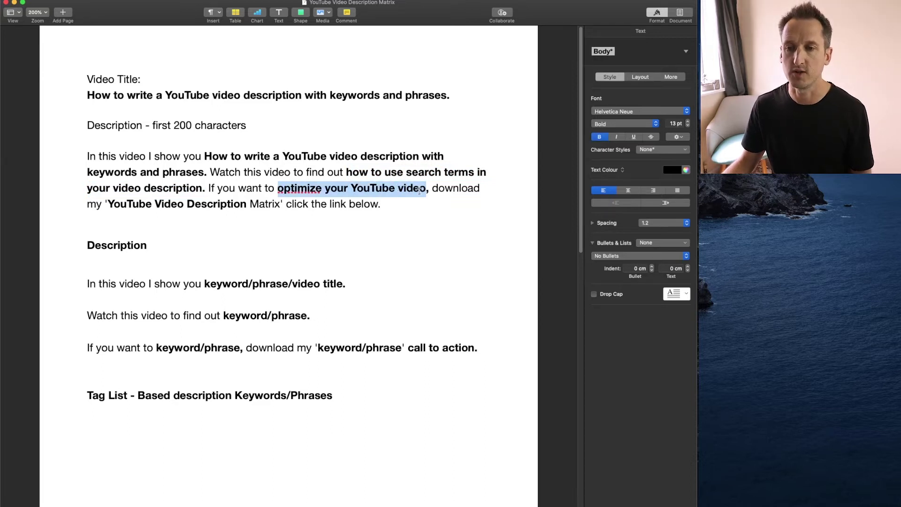
pyautogui.press('Down')
pyautogui.moveTo(279, 188); pyautogui.dragTo(424, 189)
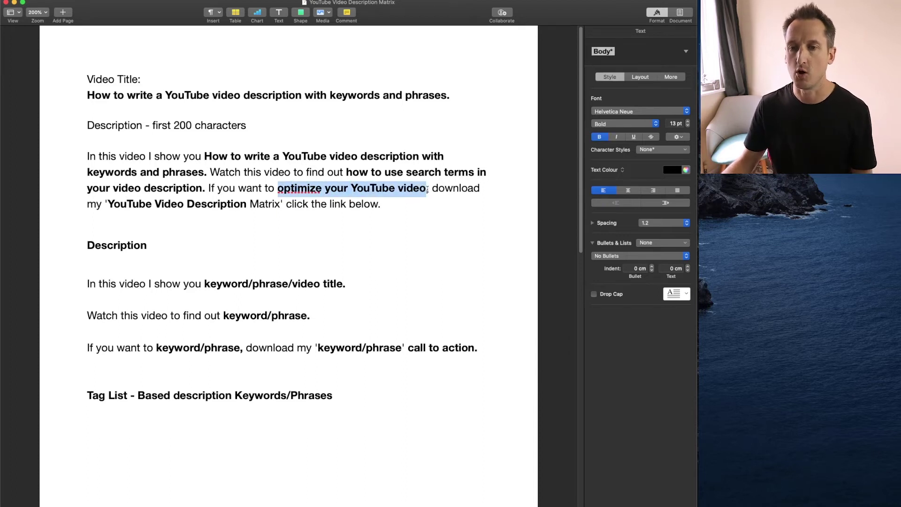
pyautogui.click(389, 200)
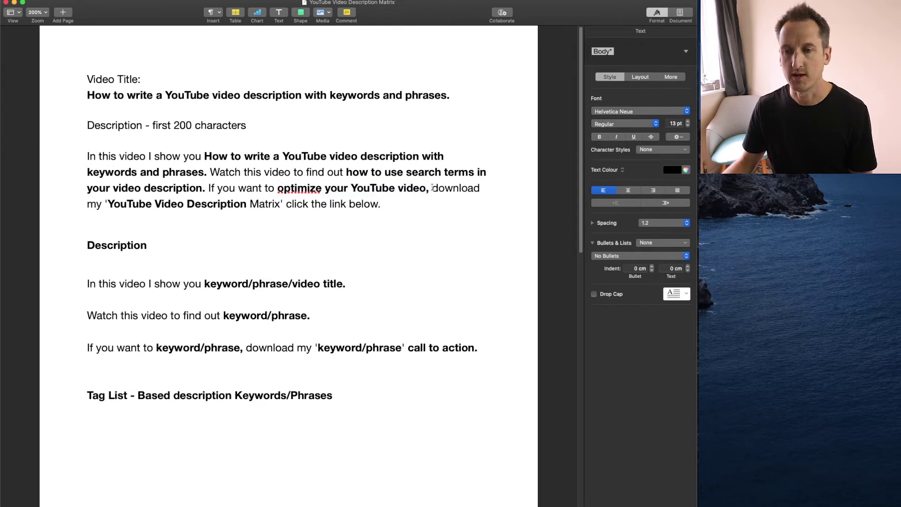
pyautogui.moveTo(107, 204); pyautogui.dragTo(246, 203)
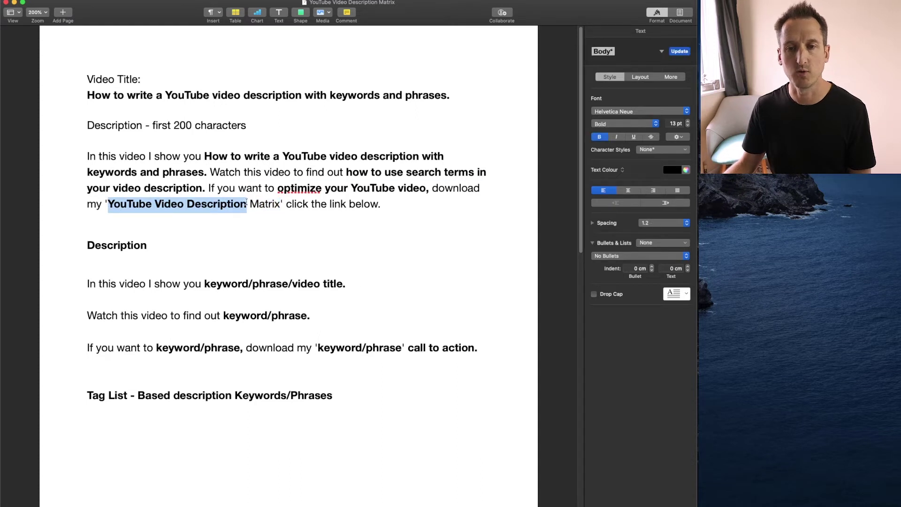
pyautogui.click(432, 202)
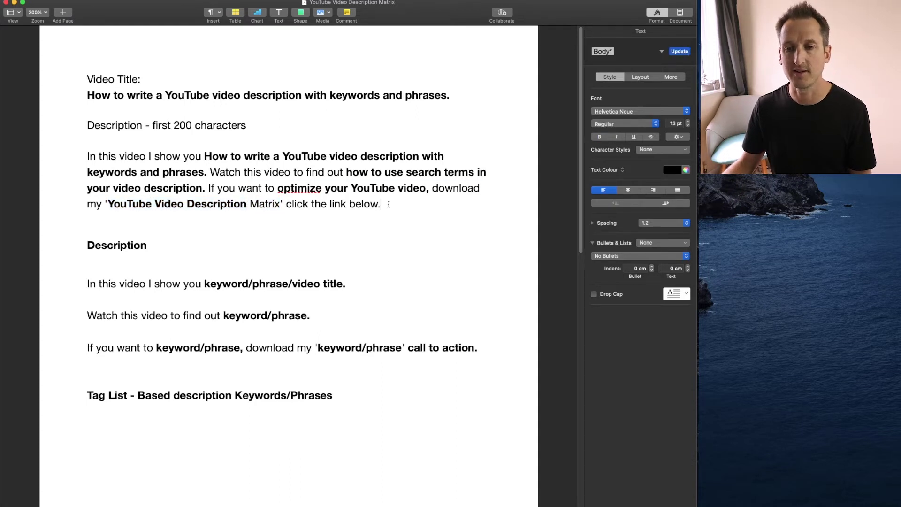
pyautogui.moveTo(389, 204); pyautogui.dragTo(287, 206)
pyautogui.click(421, 201)
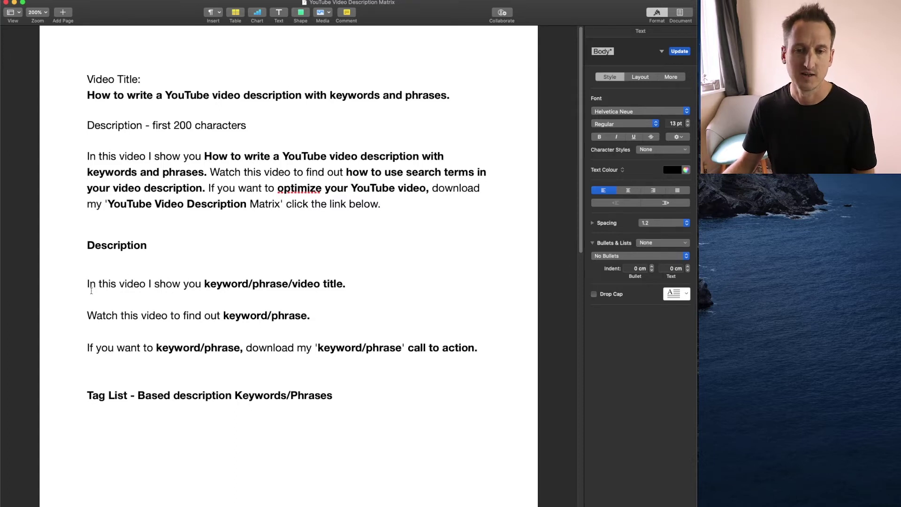
# Step: Highlight the keyword/phrase placeholders and call-to-action parts of the template lines, then scroll to the sentence list
pyautogui.moveTo(207, 284); pyautogui.dragTo(352, 284)
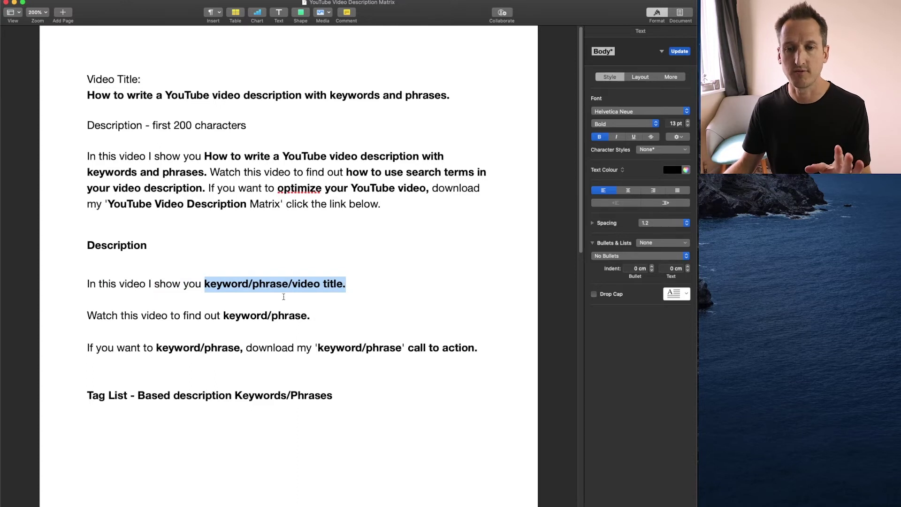
pyautogui.moveTo(87, 315); pyautogui.dragTo(221, 316)
pyautogui.moveTo(313, 316); pyautogui.dragTo(224, 316)
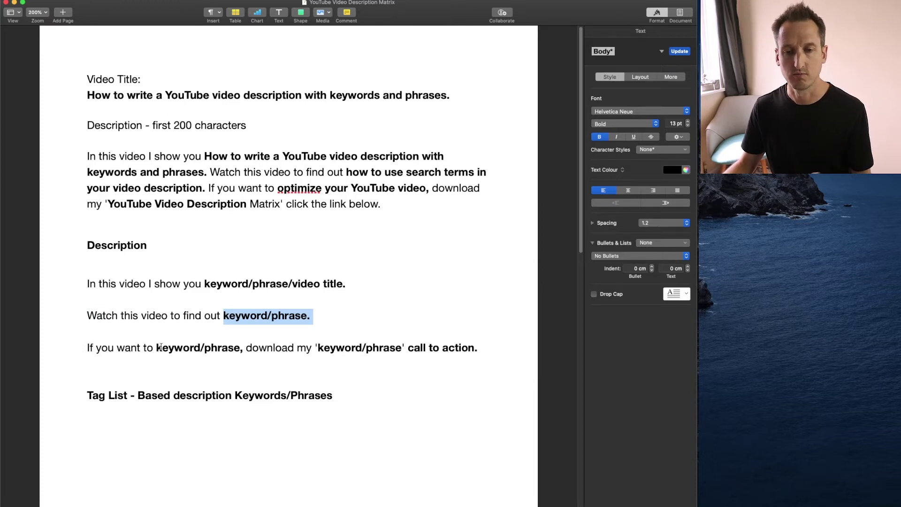
pyautogui.moveTo(157, 347); pyautogui.dragTo(243, 345)
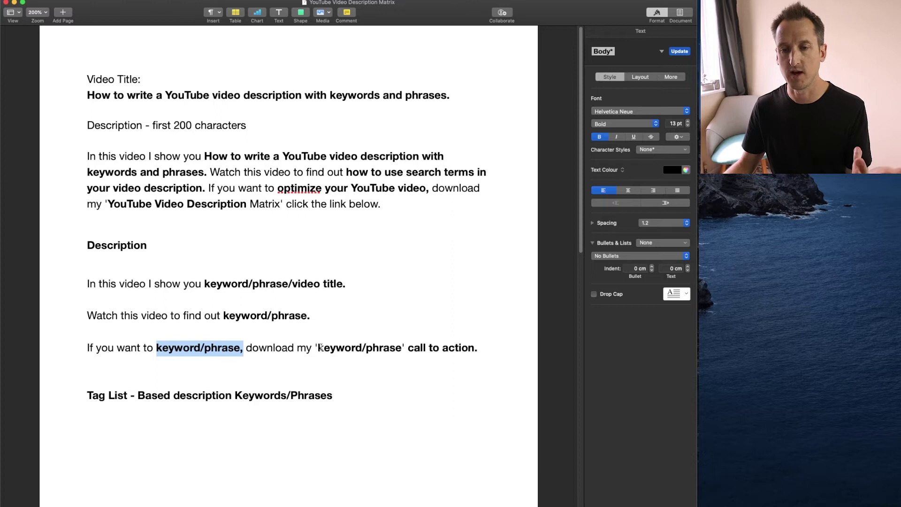
pyautogui.moveTo(318, 347); pyautogui.dragTo(407, 348)
pyautogui.moveTo(488, 346); pyautogui.dragTo(406, 348)
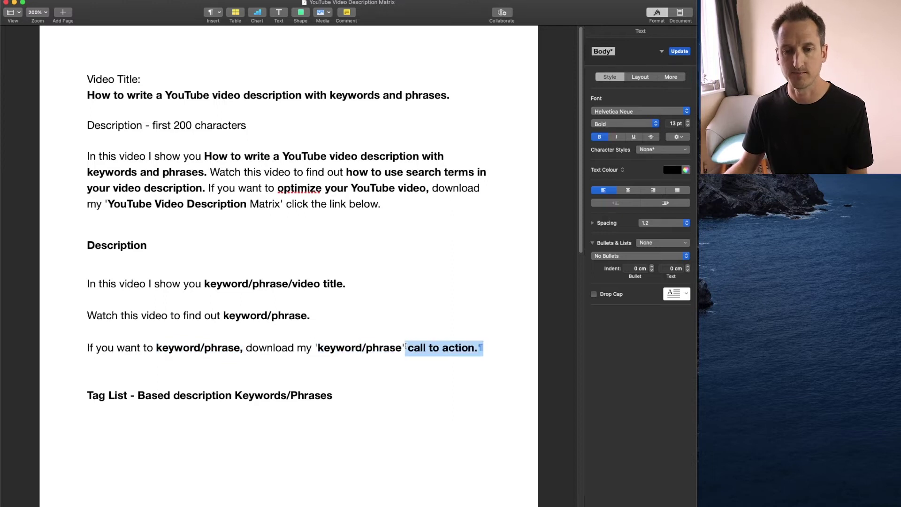
pyautogui.click(512, 204)
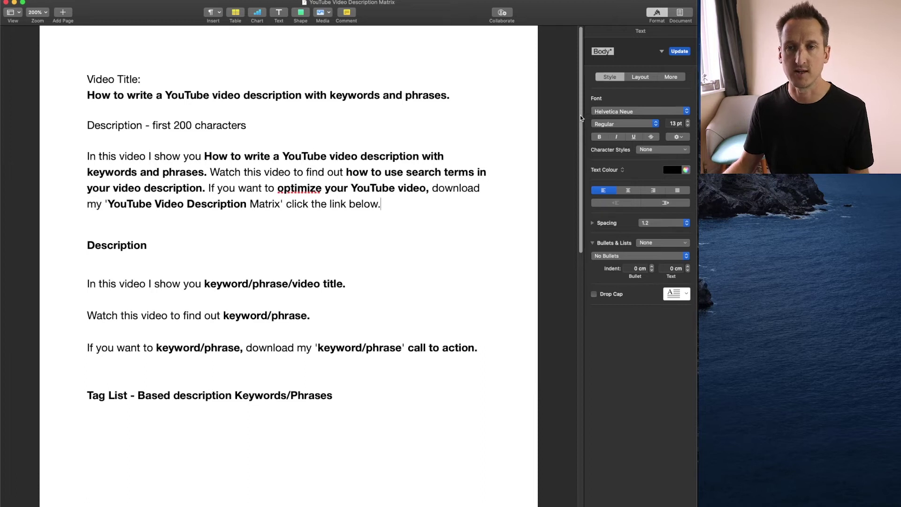
pyautogui.moveTo(580, 114); pyautogui.dragTo(575, 391)
pyautogui.click(453, 225)
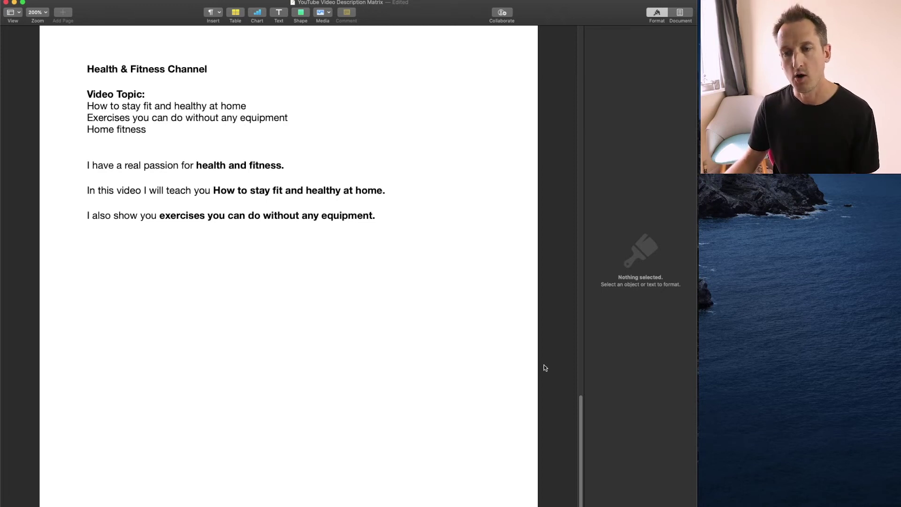
# Step: Copy the lines 'In this video I share my' through 'These are my' onto a new line below the Health & Fitness example
pyautogui.moveTo(581, 412); pyautogui.dragTo(578, 256)
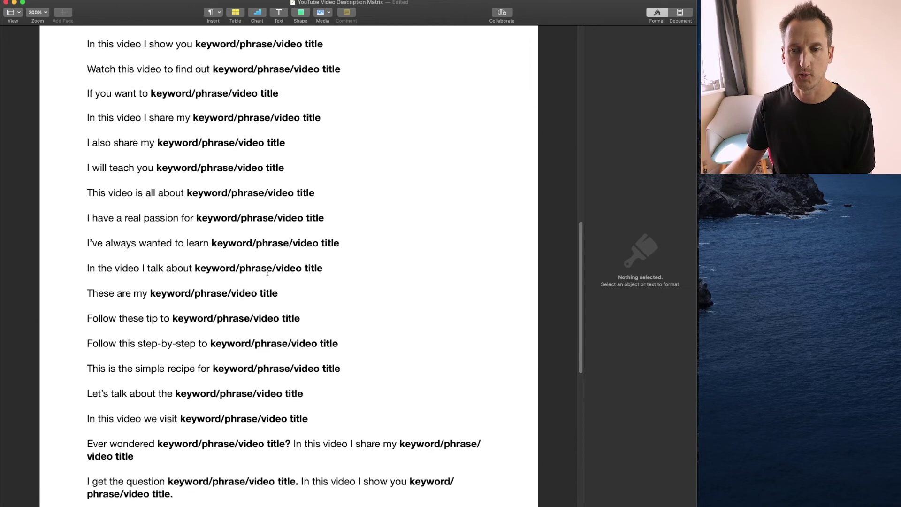
pyautogui.moveTo(313, 294); pyautogui.dragTo(84, 118)
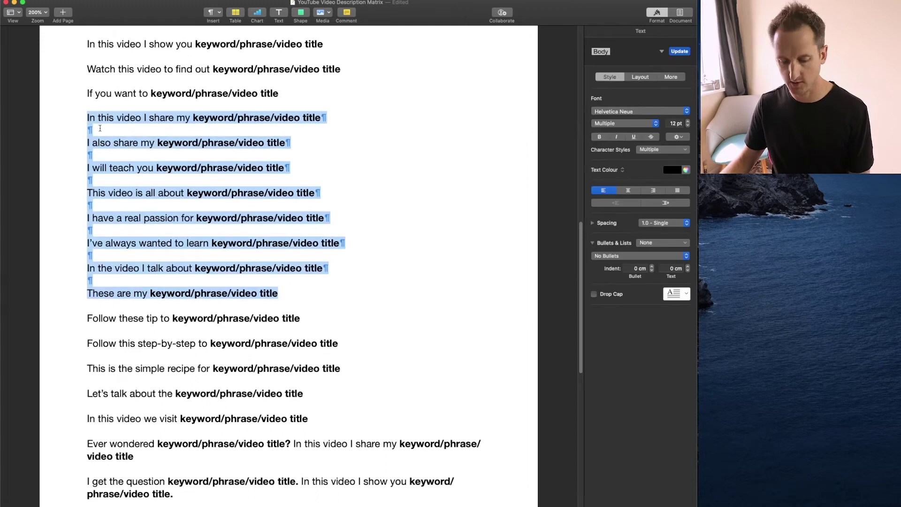
pyautogui.moveTo(579, 263); pyautogui.dragTo(579, 452)
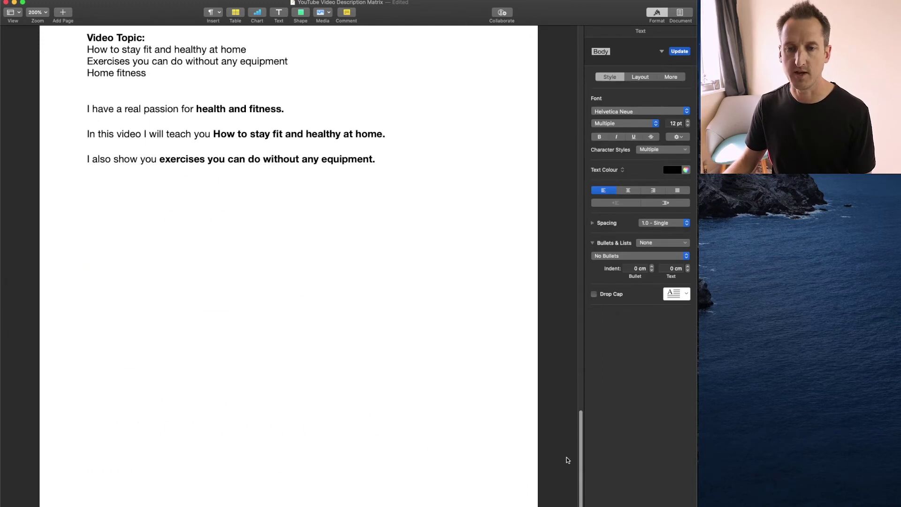
pyautogui.click(87, 196)
pyautogui.press('Return')
pyautogui.press('Return')
pyautogui.press('Return')
pyautogui.press('Return')
pyautogui.write('In this video I share my keyword/phrase/video title I also share my keyword/phrase/video title I will teach you keyword/phrase/video title This video is all about keyword/phrase/video title I have a real passion for keyword/phrase/video title I’ve always wanted to learn keyword/phrase/video title In the video I talk about keyword/phrase/video title These are my keyword/phrase/video title')
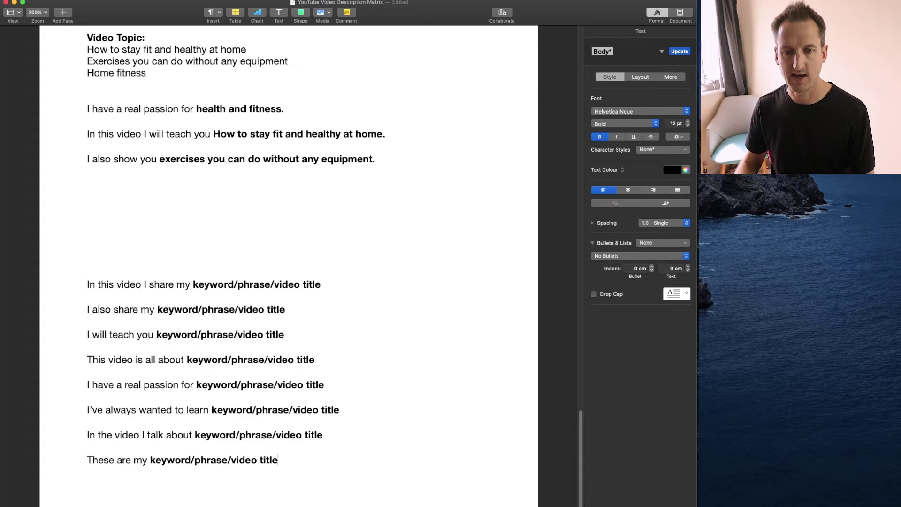
pyautogui.scroll(2, 428, 268)
pyautogui.scroll(1, 427, 267)
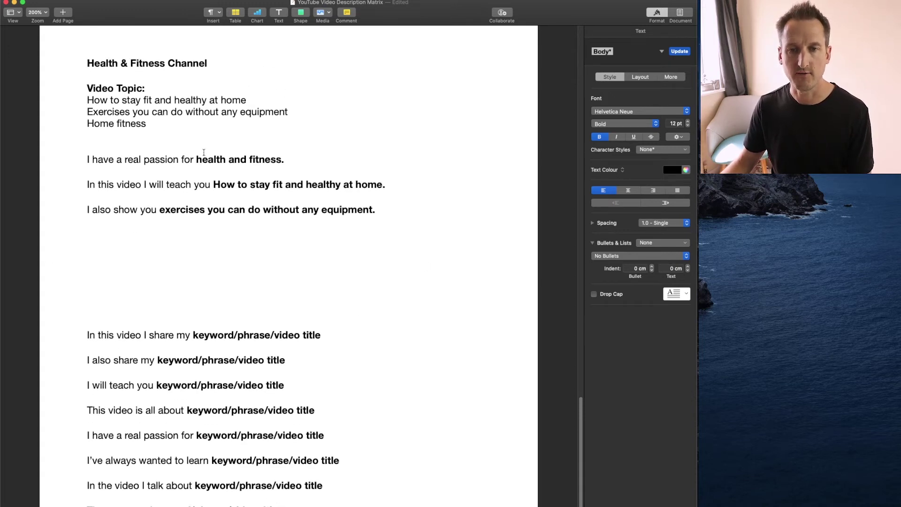
# Step: Move the 'I have a real passion for' line to the empty line under the example
pyautogui.moveTo(325, 435); pyautogui.dragTo(74, 435)
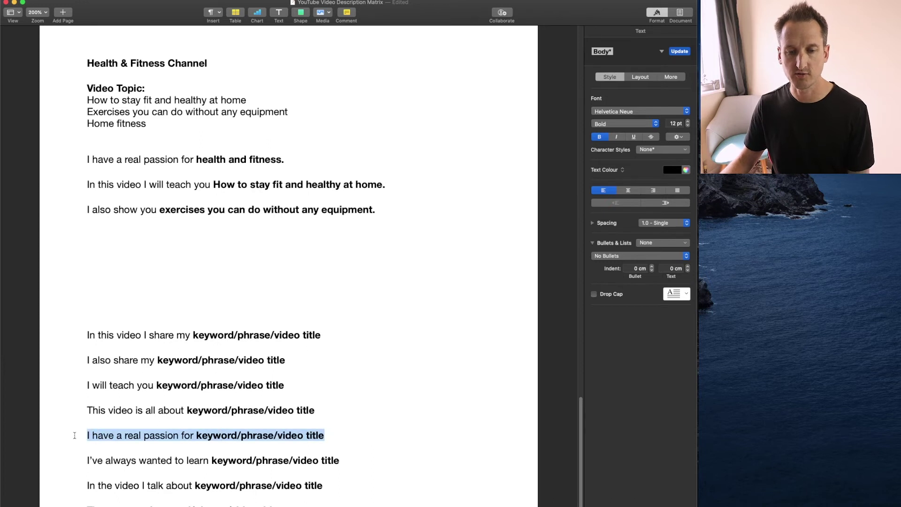
pyautogui.press('super+x')
pyautogui.click(107, 254)
pyautogui.press('super+v')
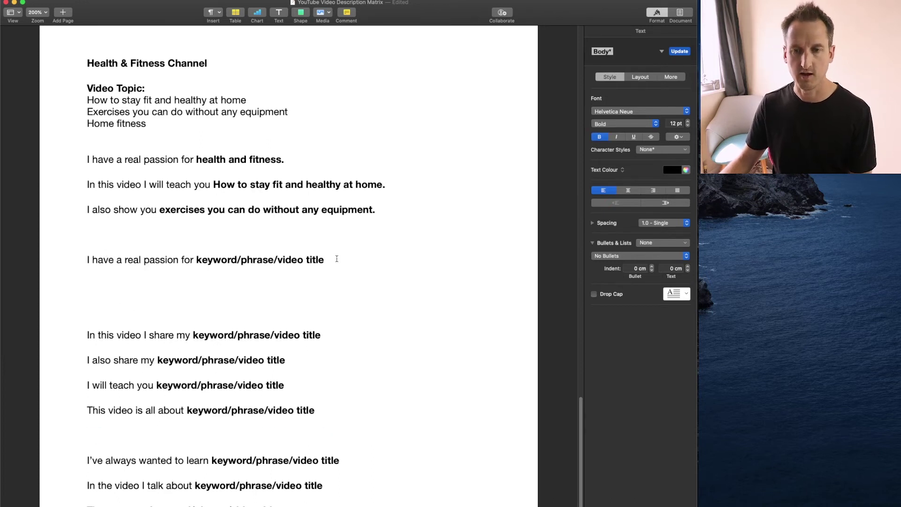
pyautogui.moveTo(337, 259); pyautogui.dragTo(196, 260)
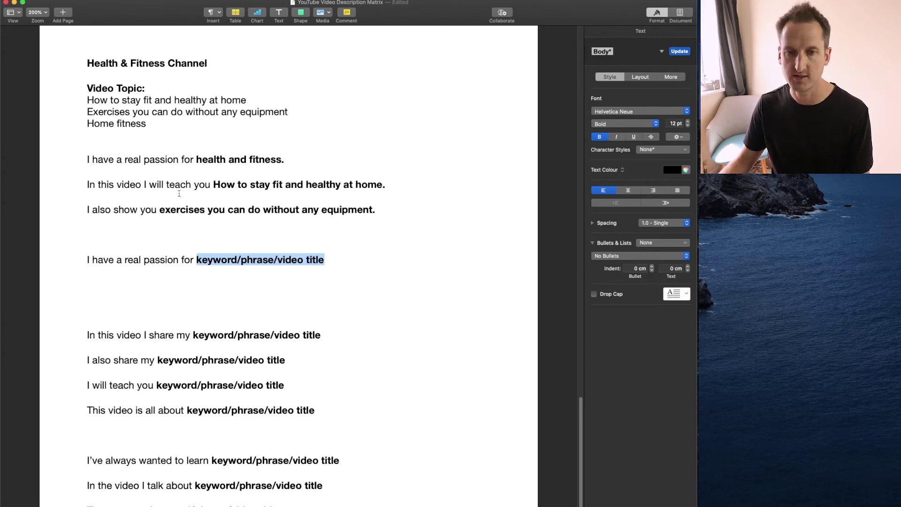
pyautogui.click(300, 435)
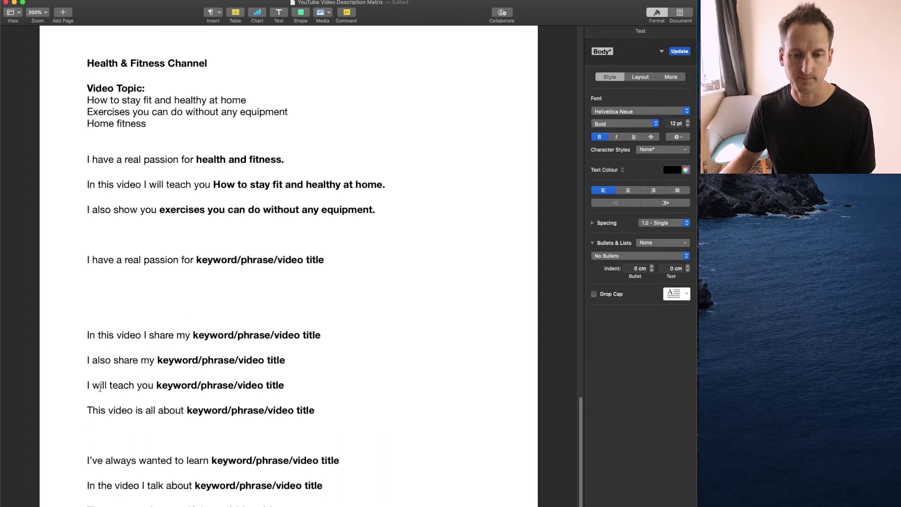
# Step: Move the 'I will teach you' line below it and change its opening to 'In this video'
pyautogui.moveTo(289, 385); pyautogui.dragTo(77, 385)
pyautogui.press('BackSpace')
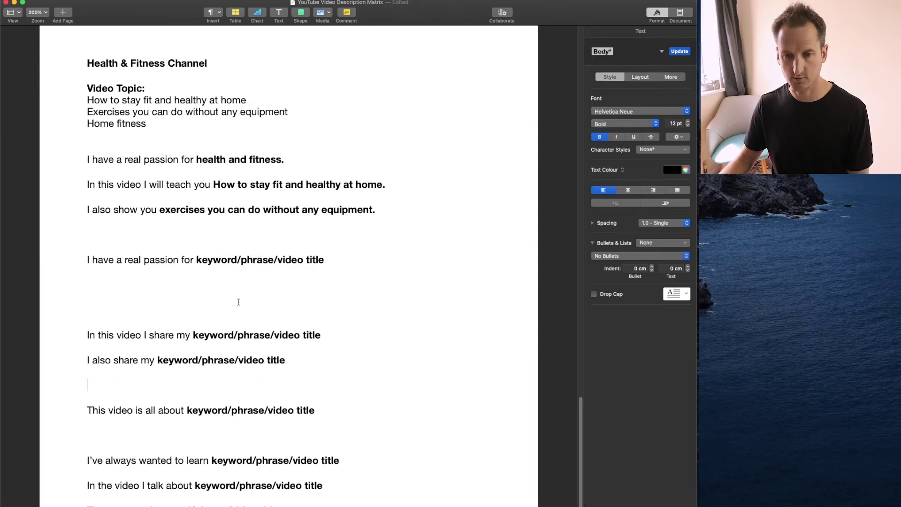
pyautogui.click(259, 287)
pyautogui.press('cmd+v')
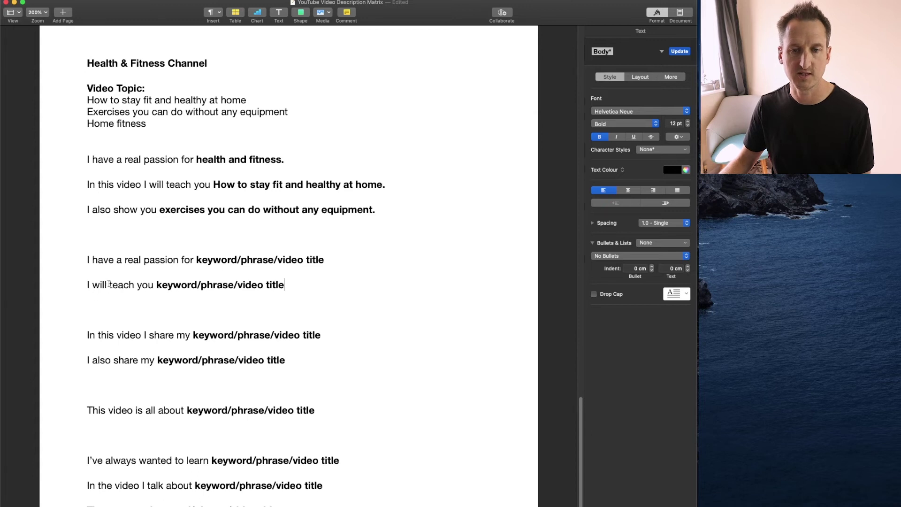
pyautogui.press('cmd+Left')
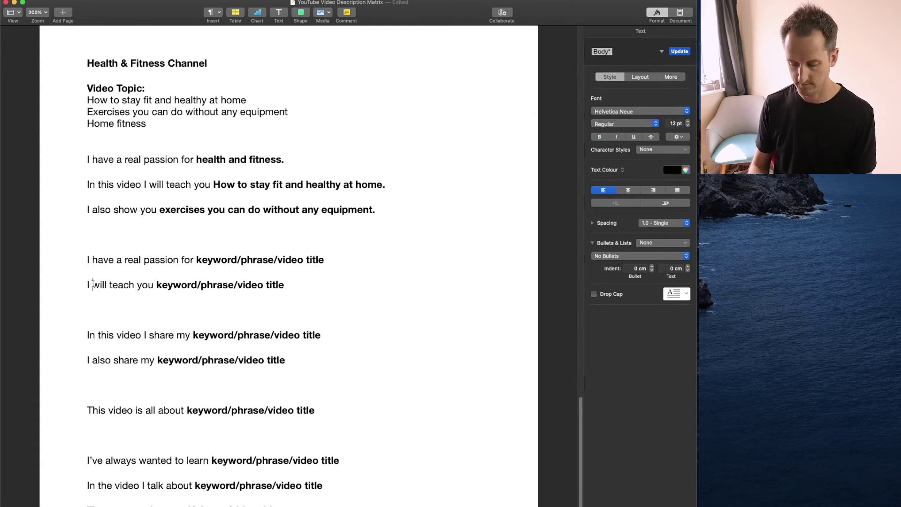
pyautogui.click(93, 284)
pyautogui.press('BackSpace')
pyautogui.write('n this ')
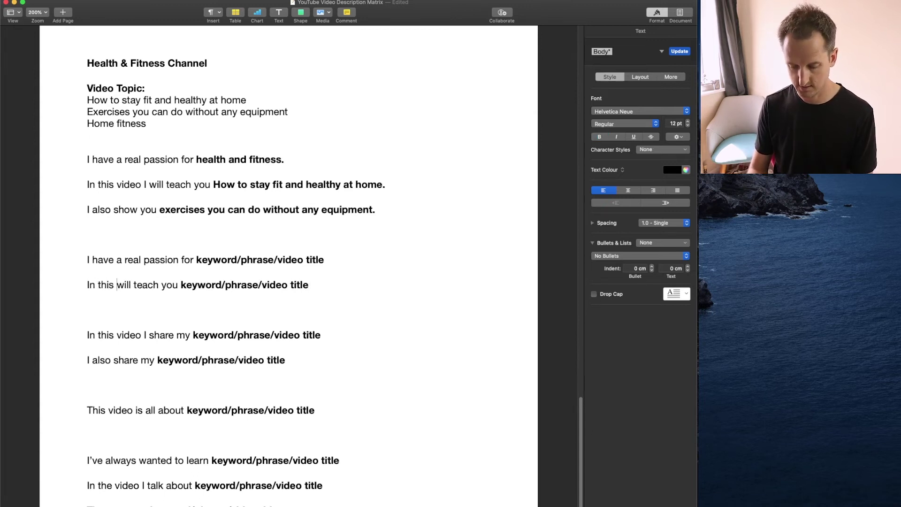
pyautogui.write('video')
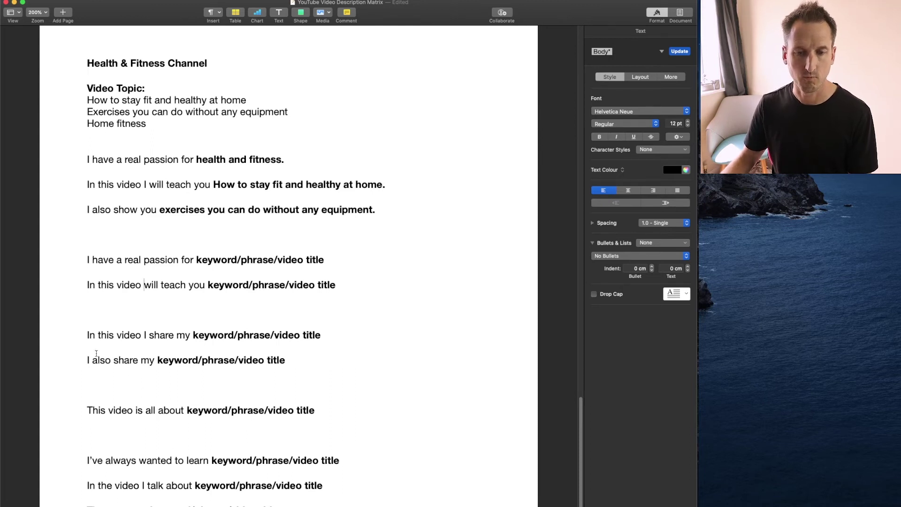
# Step: Move the 'I also share my' line up, reword it to 'I also show you', and delete the leftover lines
pyautogui.moveTo(303, 368); pyautogui.dragTo(74, 360)
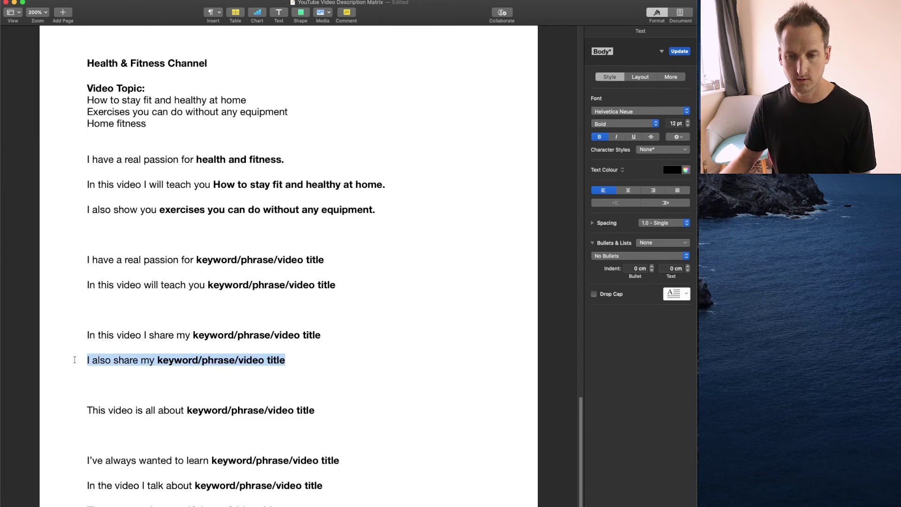
pyautogui.press('BackSpace')
pyautogui.press('Return')
pyautogui.press('Return')
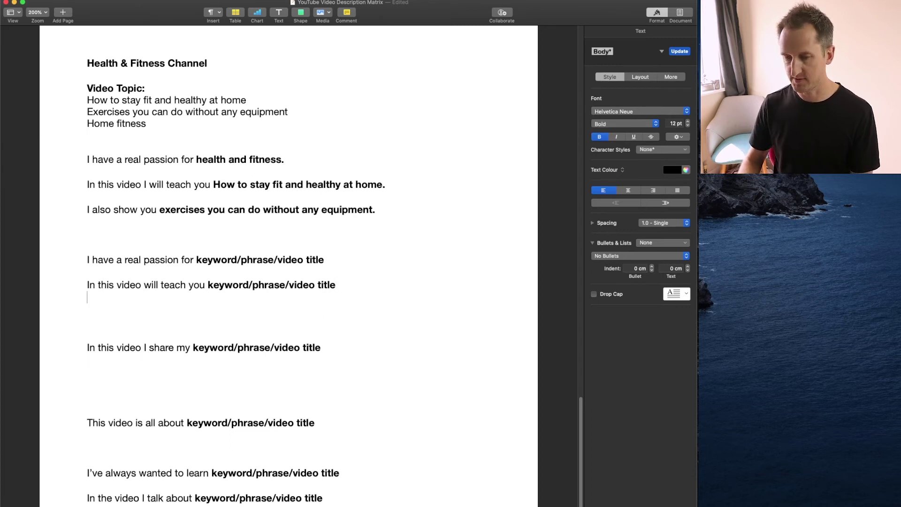
pyautogui.press('cmd+v')
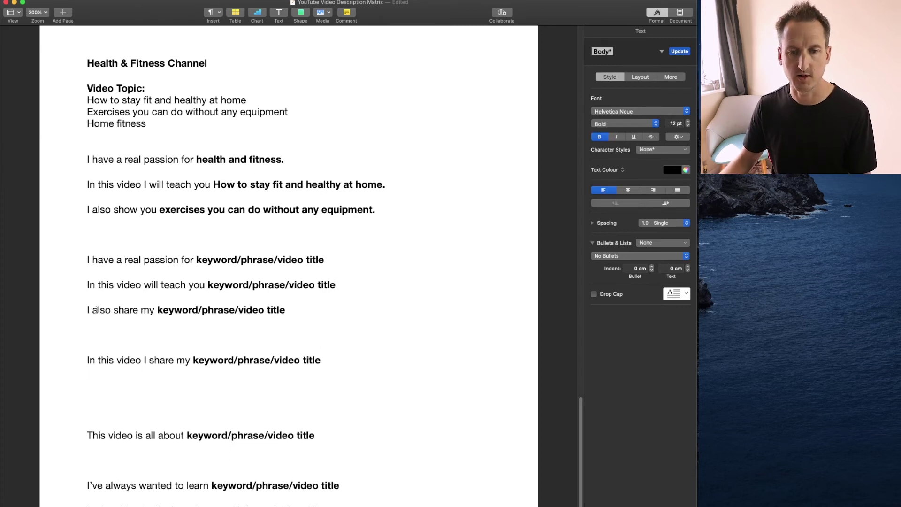
pyautogui.doubleClick(120, 310)
pyautogui.write('show yo')
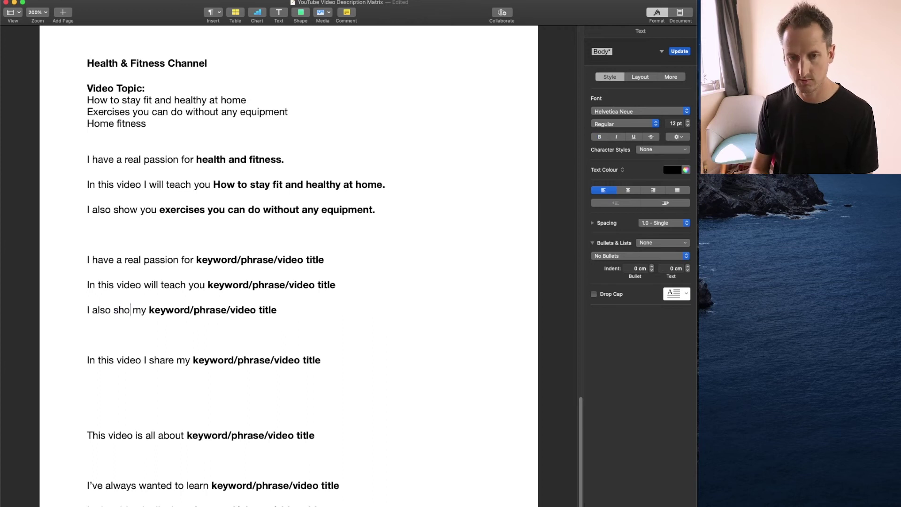
pyautogui.write('u')
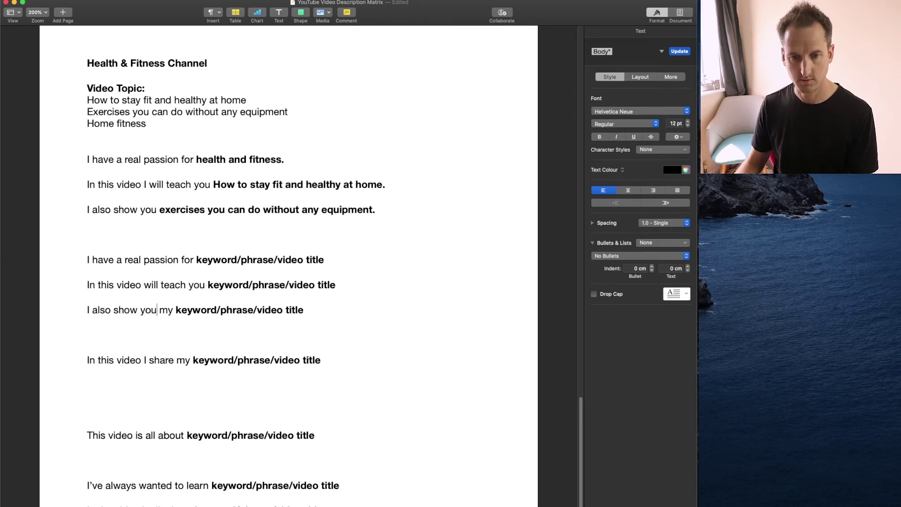
pyautogui.moveTo(174, 311); pyautogui.dragTo(160, 311)
pyautogui.press('BackSpace')
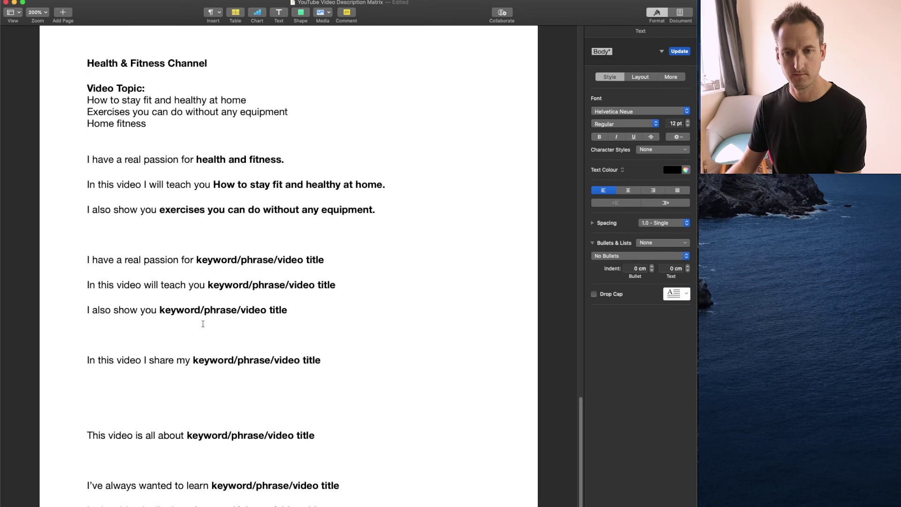
pyautogui.press('shift+super+Down')
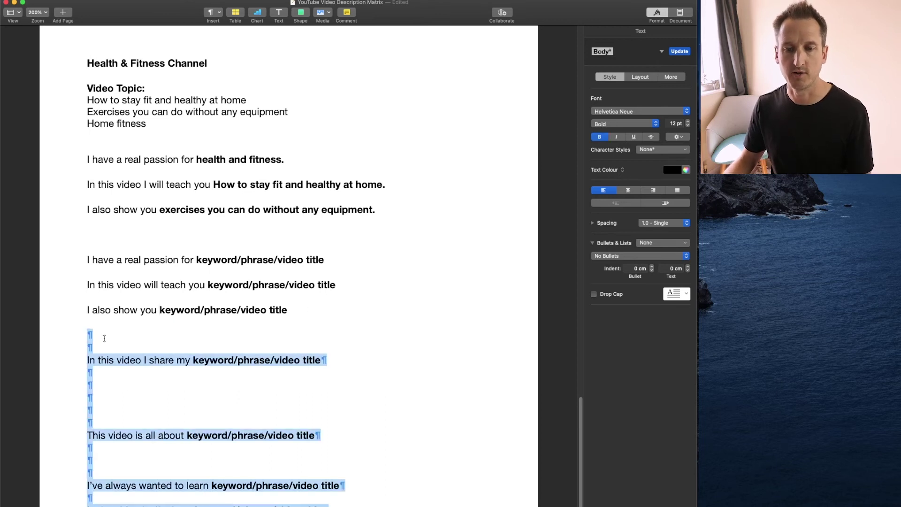
pyautogui.press('BackSpace')
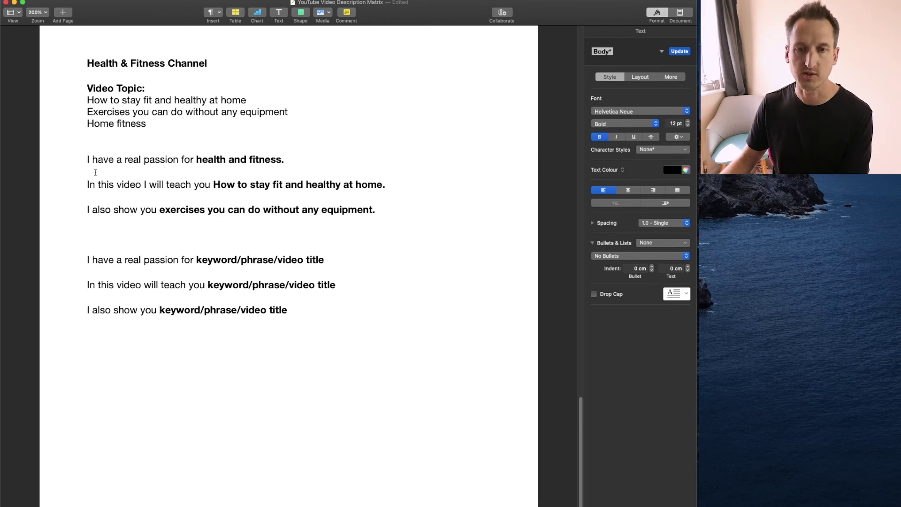
# Step: Join the teach-you and also-show-you sentences onto the passion sentence by removing the line breaks
pyautogui.click(87, 184)
pyautogui.press('BackSpace')
pyautogui.press('BackSpace')
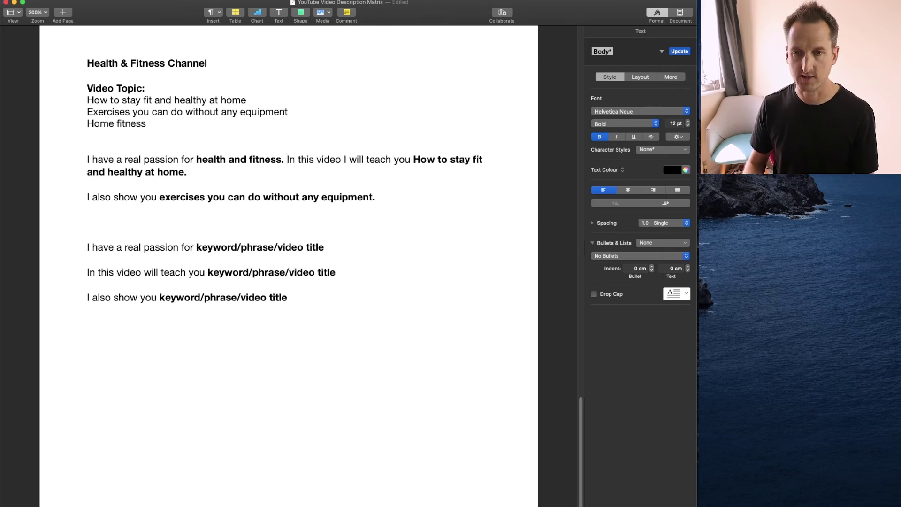
pyautogui.click(81, 198)
pyautogui.press('BackSpace')
pyautogui.press('BackSpace')
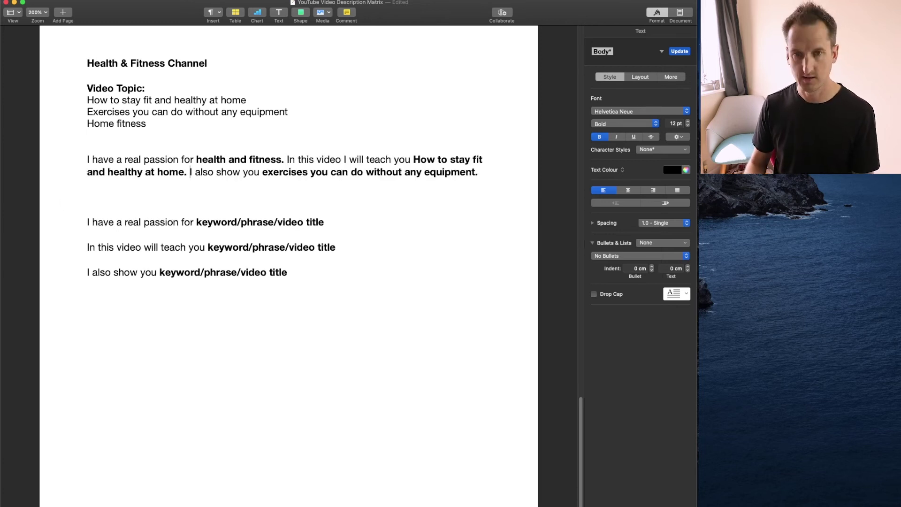